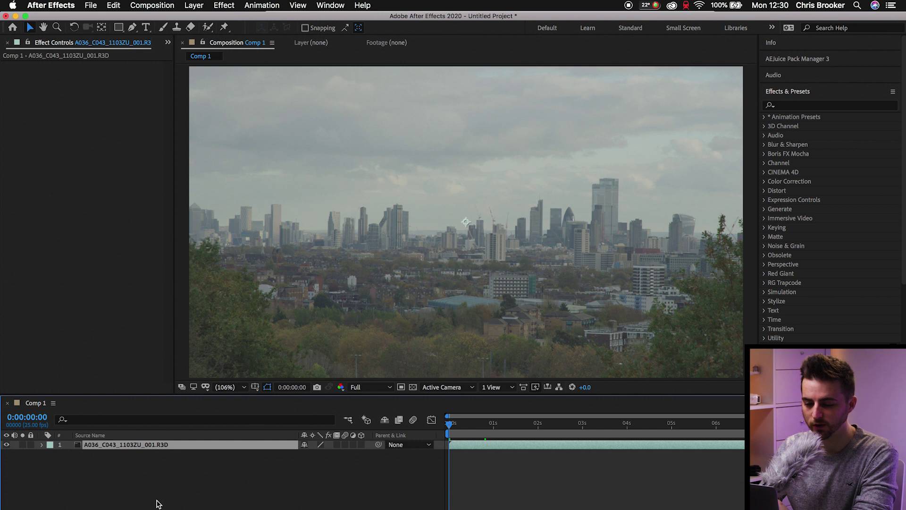
- Set the Comp 1 viewer to 50% magnification and overlay a proportional grid on the skyline
{"action": "left_click", "coordinate": [228, 387]}
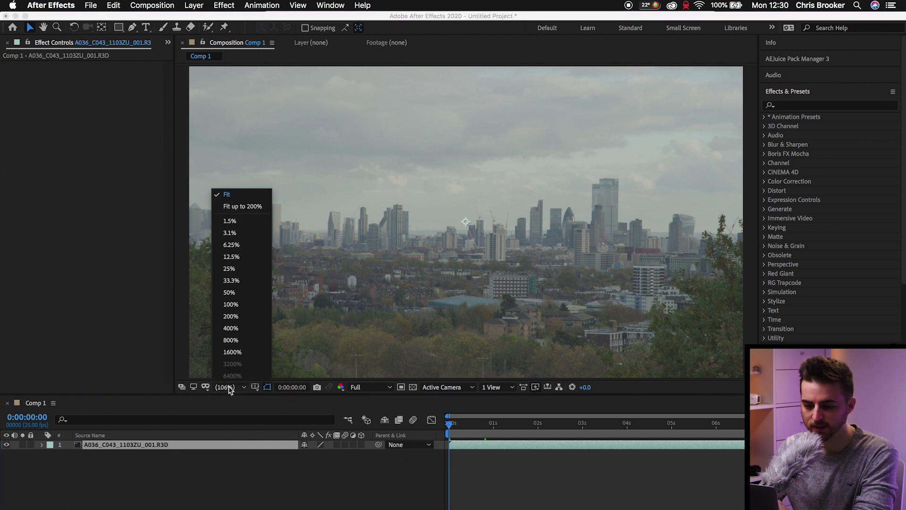
{"action": "left_click", "coordinate": [234, 293]}
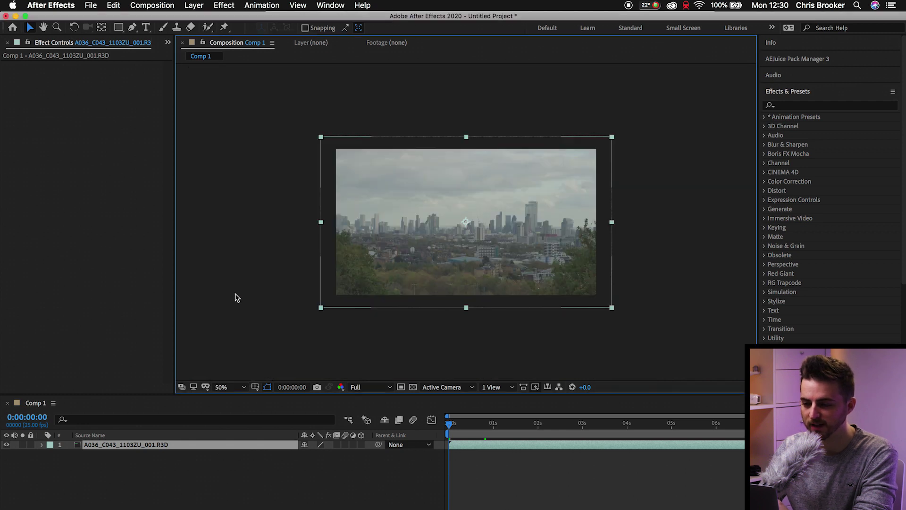
{"action": "left_click", "coordinate": [254, 388]}
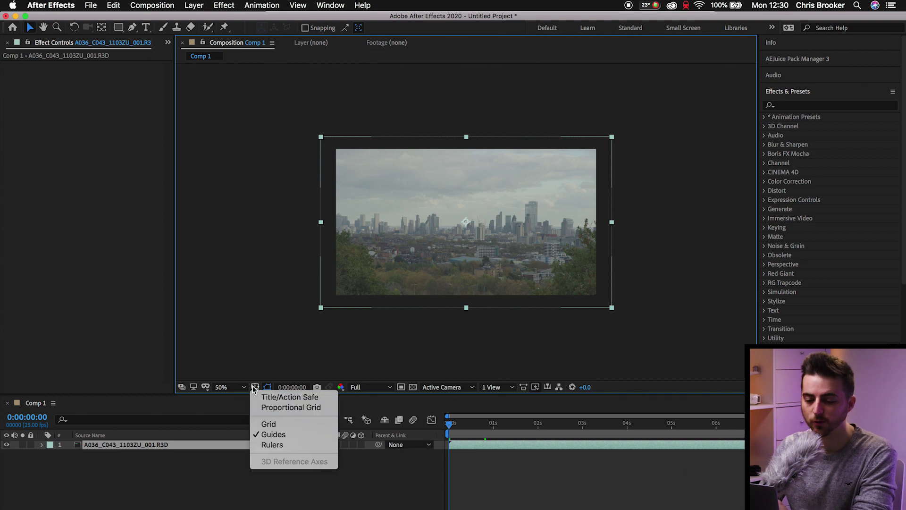
{"action": "left_click", "coordinate": [272, 407]}
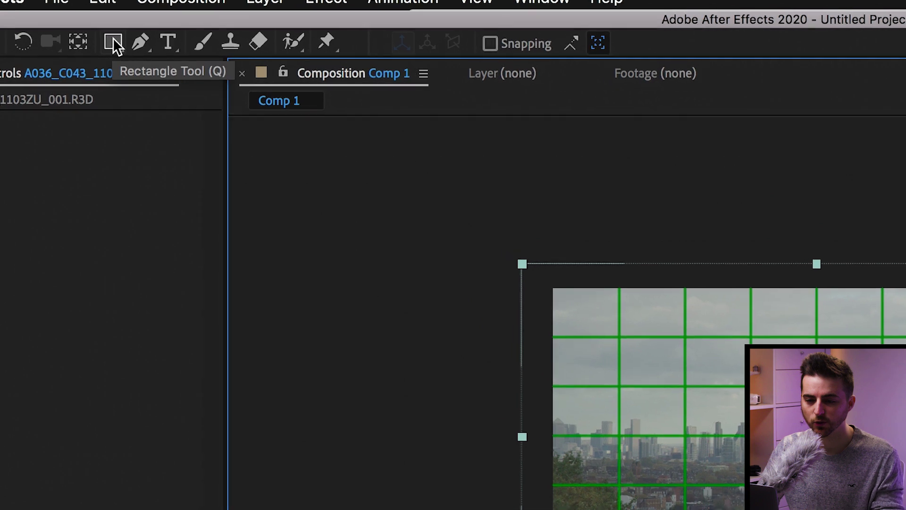
- Look at the Ellipse Tool in the shape flyout, then select the Rectangle Tool
{"action": "left_click_drag", "start_coordinate": [112, 45], "coordinate": [216, 116]}
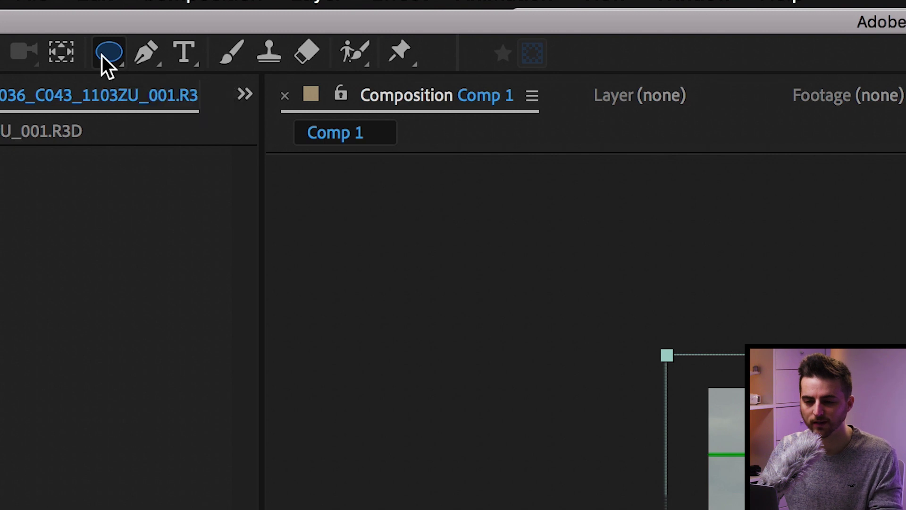
{"action": "left_click_drag", "start_coordinate": [102, 56], "coordinate": [186, 56]}
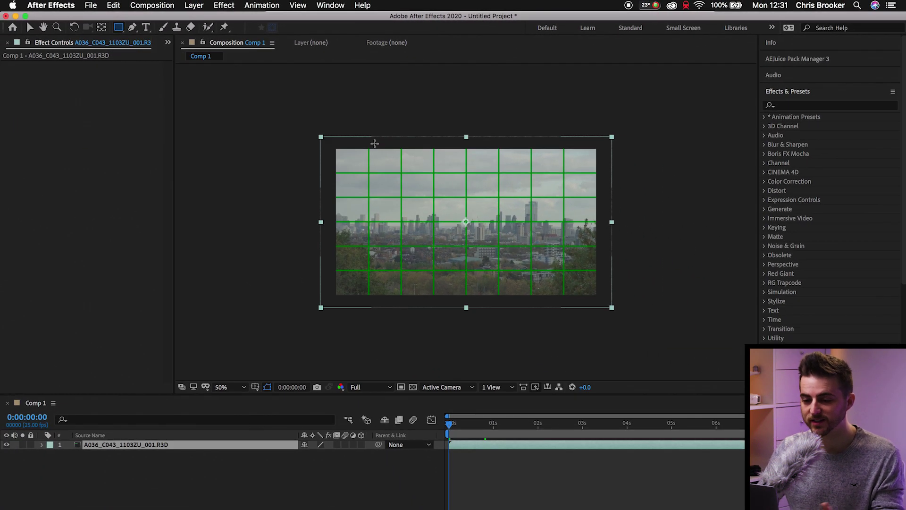
{"action": "left_click_drag", "start_coordinate": [369, 122], "coordinate": [563, 317]}
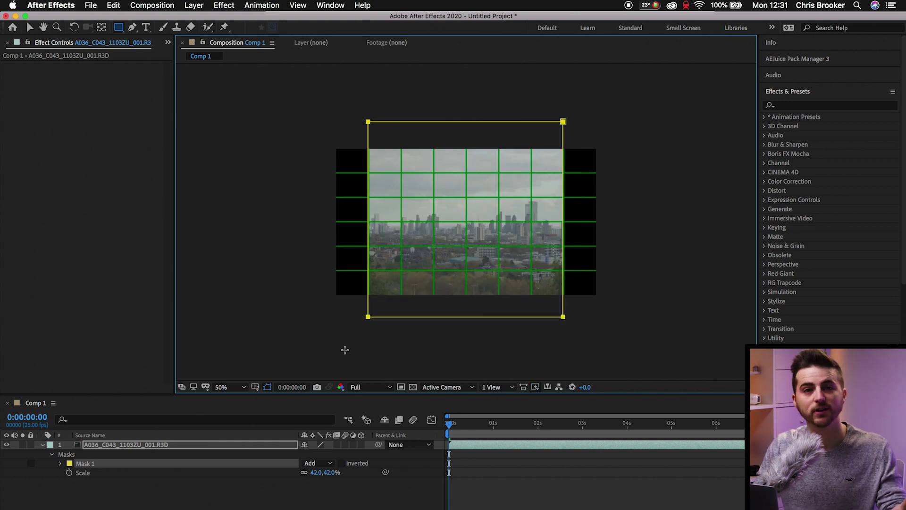
{"action": "key", "text": "super+z"}
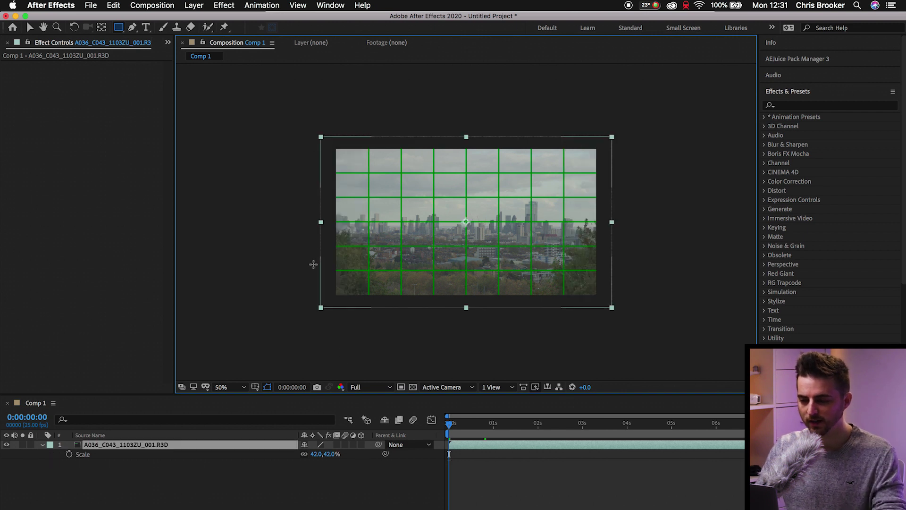
{"action": "left_click_drag", "start_coordinate": [316, 188], "coordinate": [651, 267]}
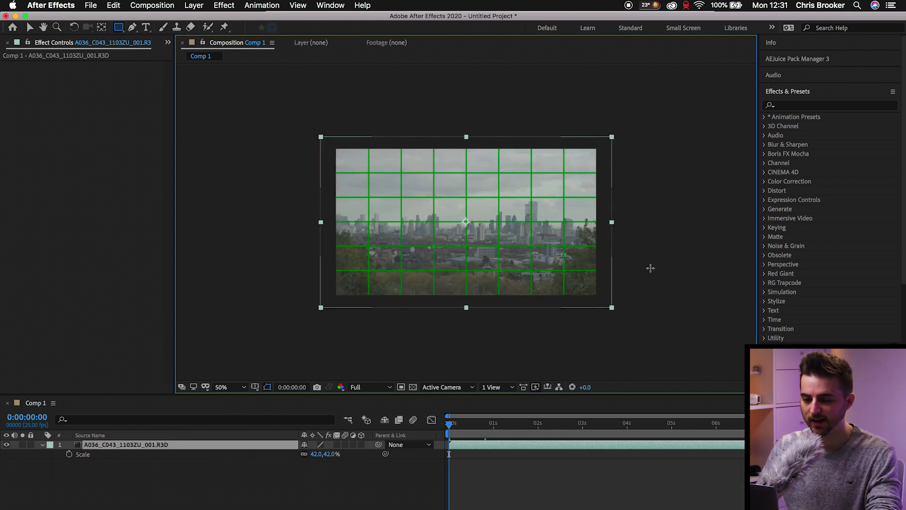
{"action": "left_click_drag", "start_coordinate": [520, 127], "coordinate": [689, 349]}
{"action": "key", "text": "super+z"}
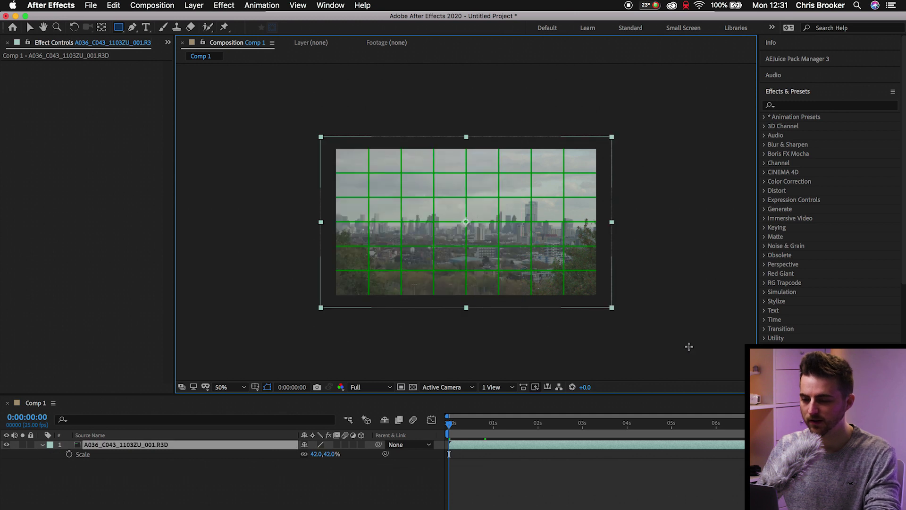
{"action": "left_click_drag", "start_coordinate": [409, 116], "coordinate": [571, 370]}
{"action": "key", "text": "super+z"}
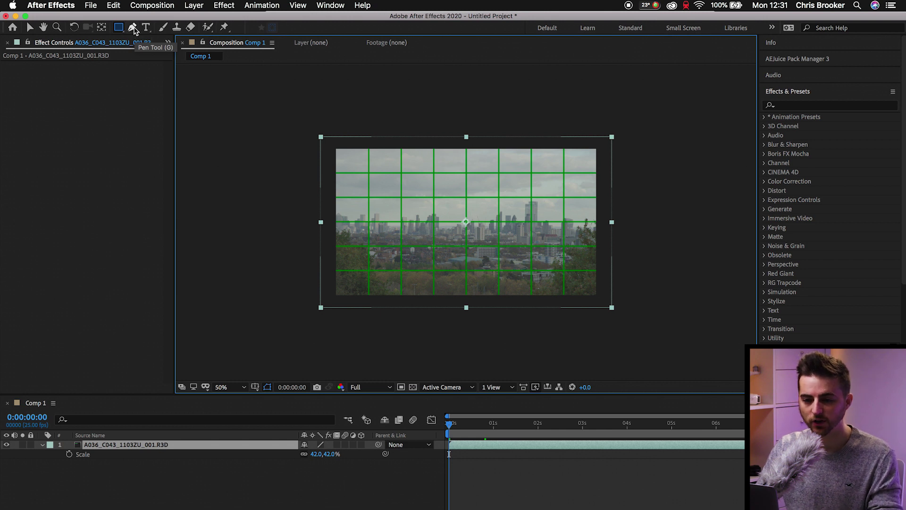
- Try drawing a freeform Pen-tool mask on the skyline footage, then discard it
{"action": "left_click", "coordinate": [133, 29]}
{"action": "left_click", "coordinate": [314, 176]}
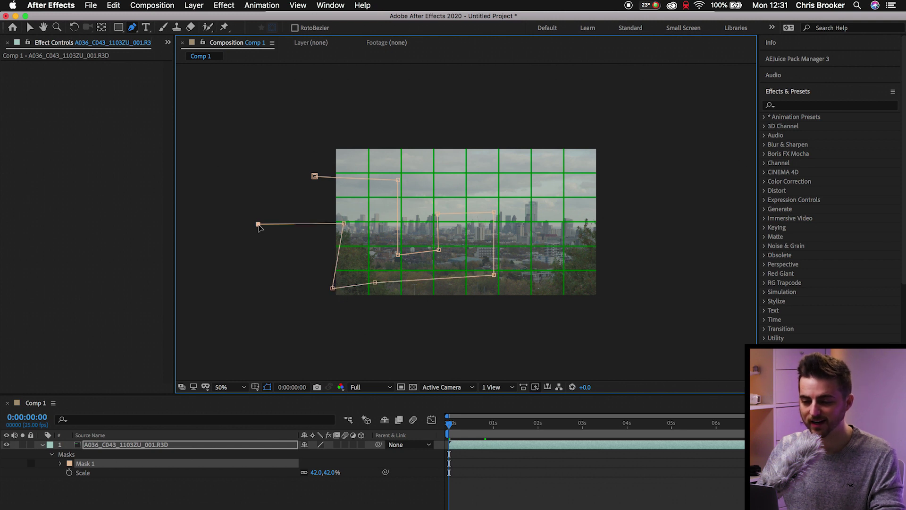
{"action": "left_click", "coordinate": [315, 177]}
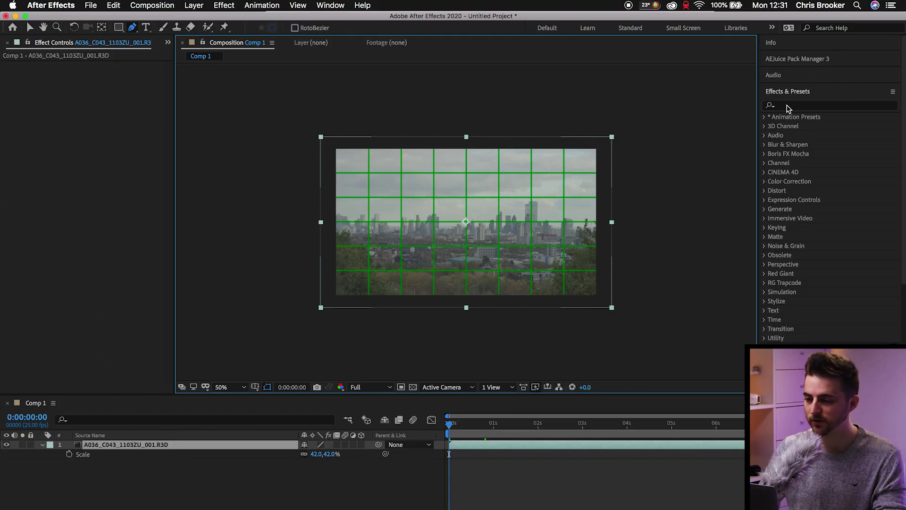
- Search 'linear' in Effects & Presets and apply Linear Wipe to the skyline layer
{"action": "left_click", "coordinate": [788, 106]}
{"action": "type", "text": "line"}
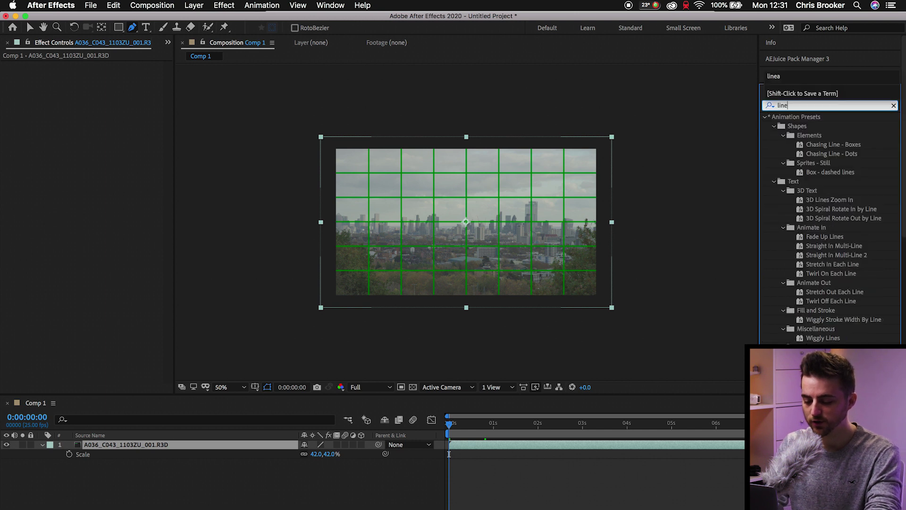
{"action": "type", "text": "ar"}
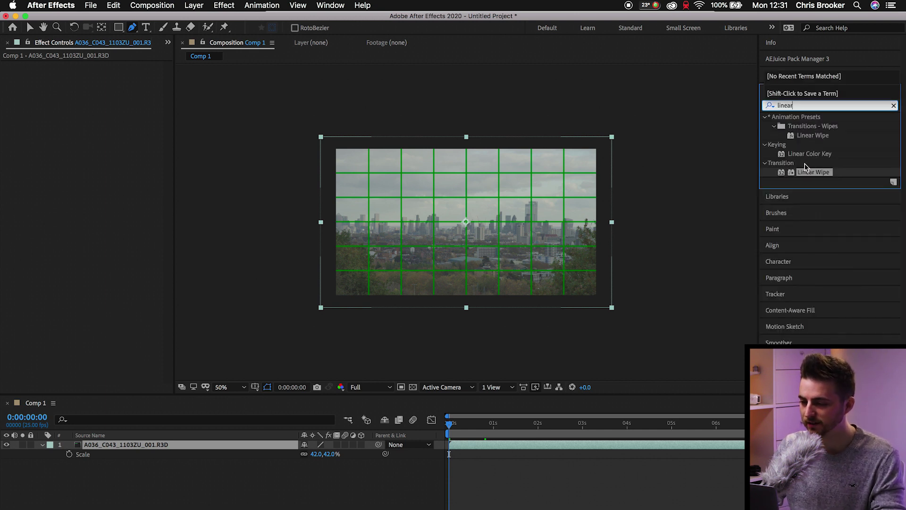
{"action": "left_click_drag", "start_coordinate": [810, 174], "coordinate": [510, 253]}
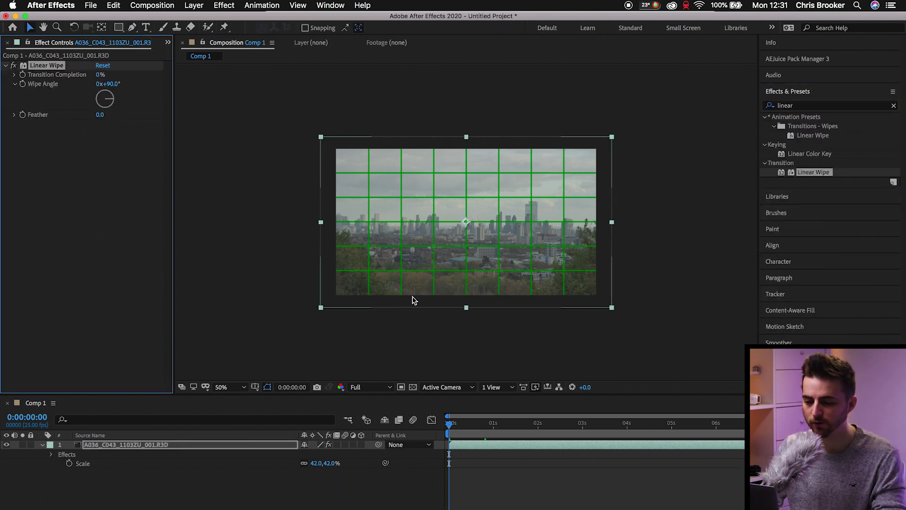
- Fit the footage to the viewer and set Linear Wipe to 30% completion at a 1x+180° angle
{"action": "key", "text": "shift+slash"}
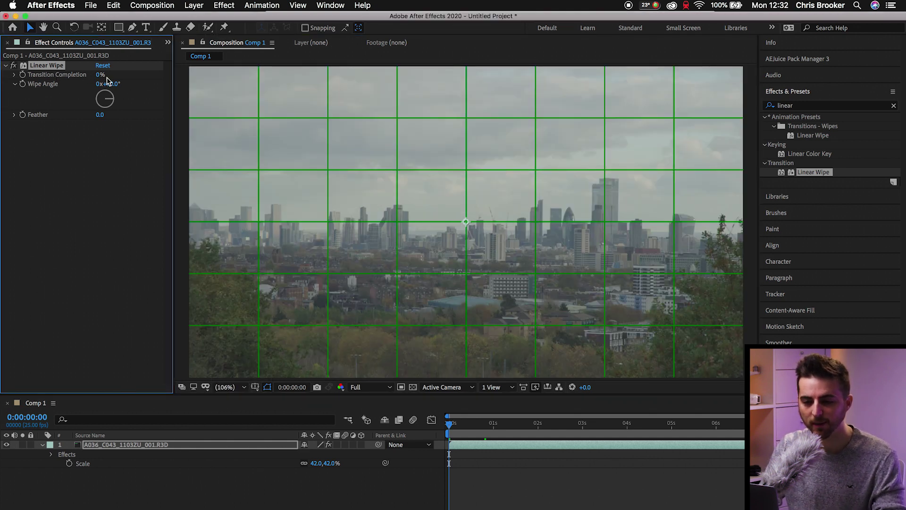
{"action": "left_click_drag", "start_coordinate": [100, 74], "coordinate": [117, 76]}
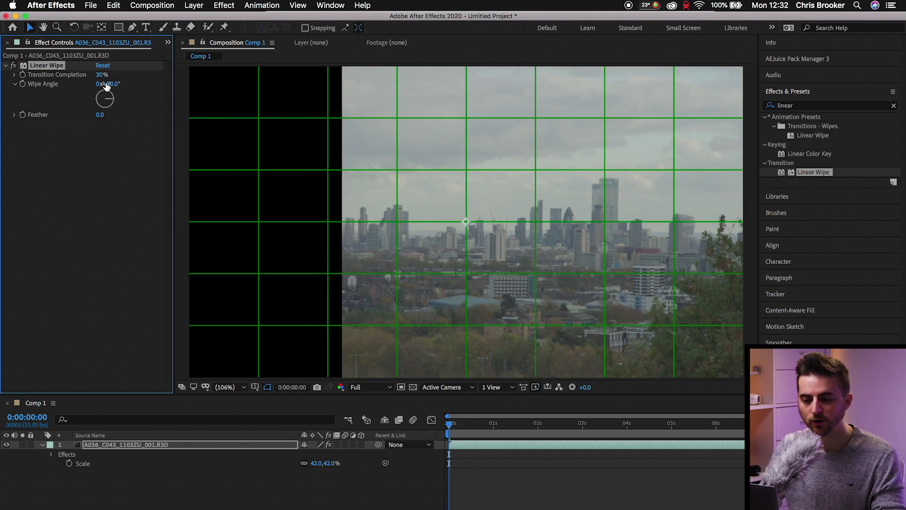
{"action": "left_click_drag", "start_coordinate": [111, 88], "coordinate": [208, 83]}
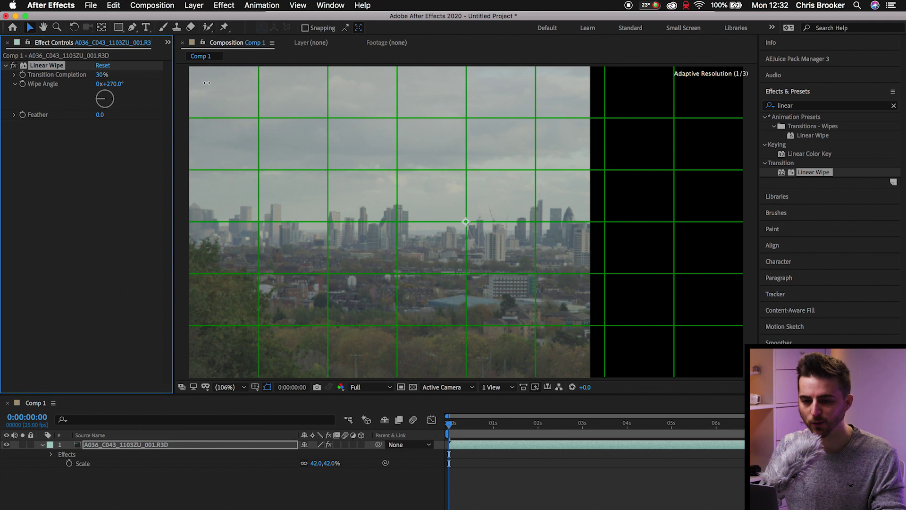
{"action": "left_click_drag", "start_coordinate": [207, 82], "coordinate": [345, 73]}
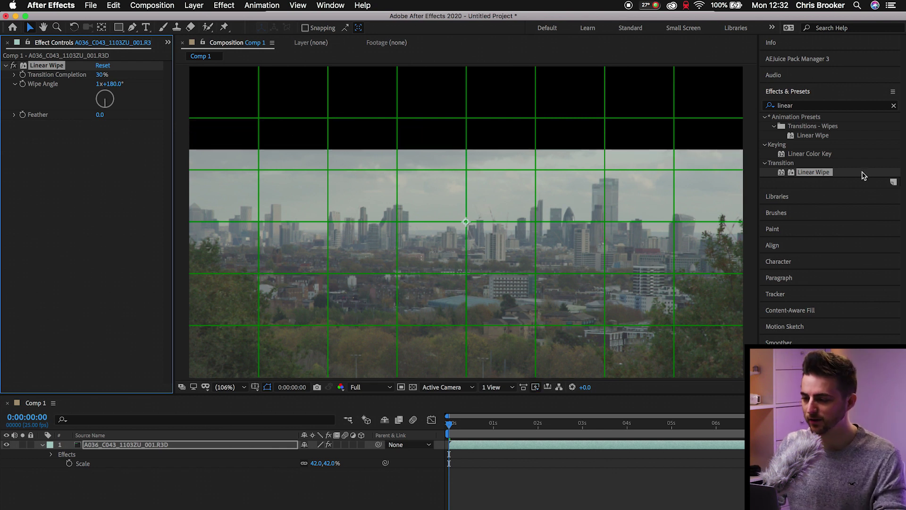
- Add Linear Wipe 2 and set its Transition Completion to 31% to black out the left side
{"action": "left_click_drag", "start_coordinate": [812, 172], "coordinate": [504, 216]}
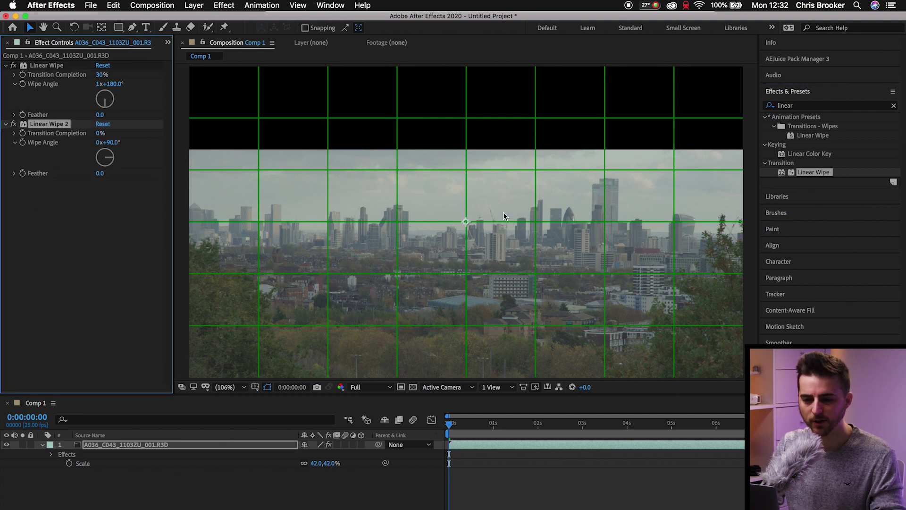
{"action": "left_click", "coordinate": [100, 134]}
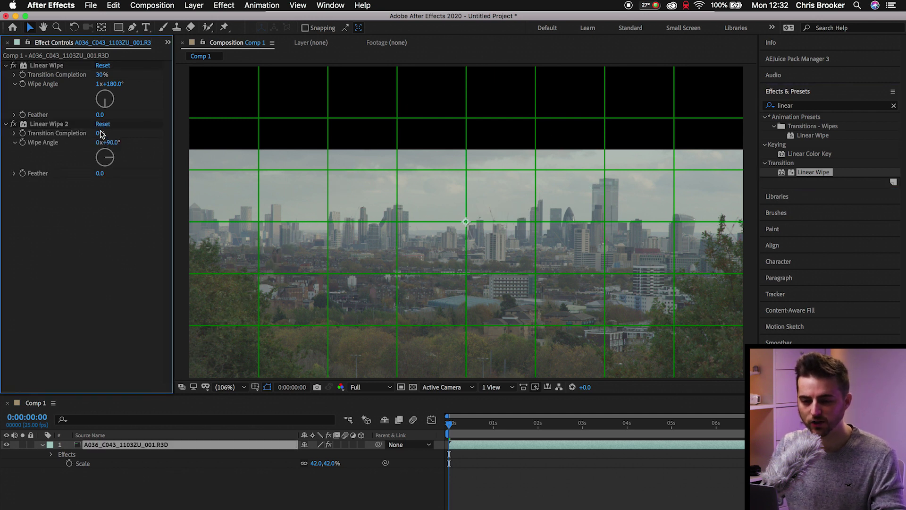
{"action": "left_click_drag", "start_coordinate": [100, 135], "coordinate": [127, 157]}
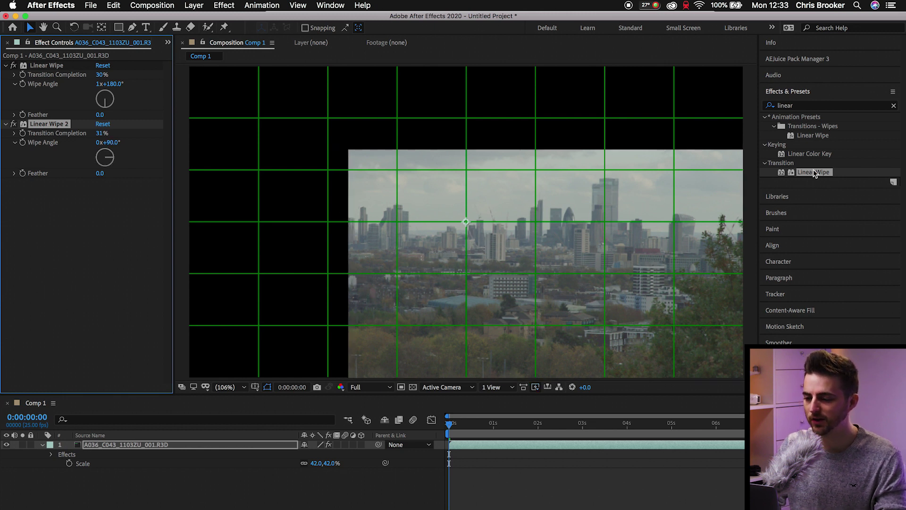
- Add a third Linear Wipe at 30% completion with a -92° wipe angle to crop the right side
{"action": "left_click_drag", "start_coordinate": [815, 172], "coordinate": [484, 241]}
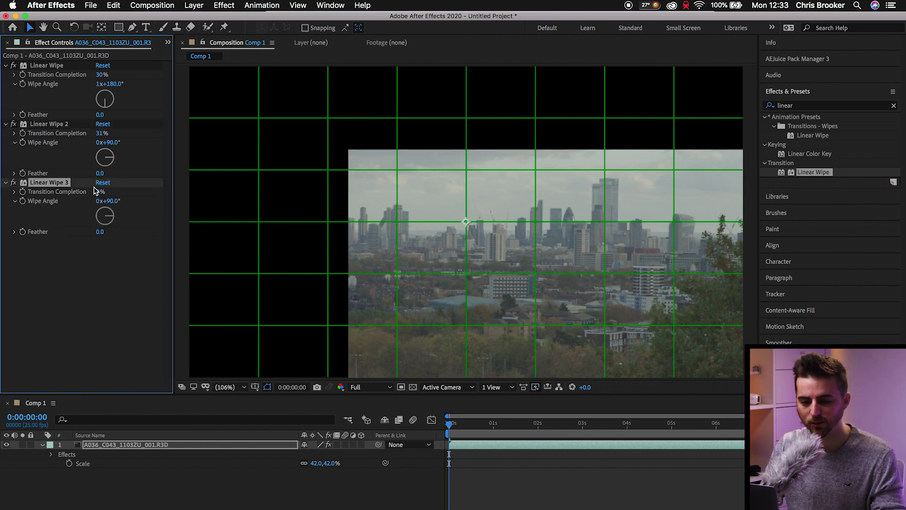
{"action": "left_click", "coordinate": [99, 192]}
{"action": "type", "text": "30"}
{"action": "key", "text": "Return"}
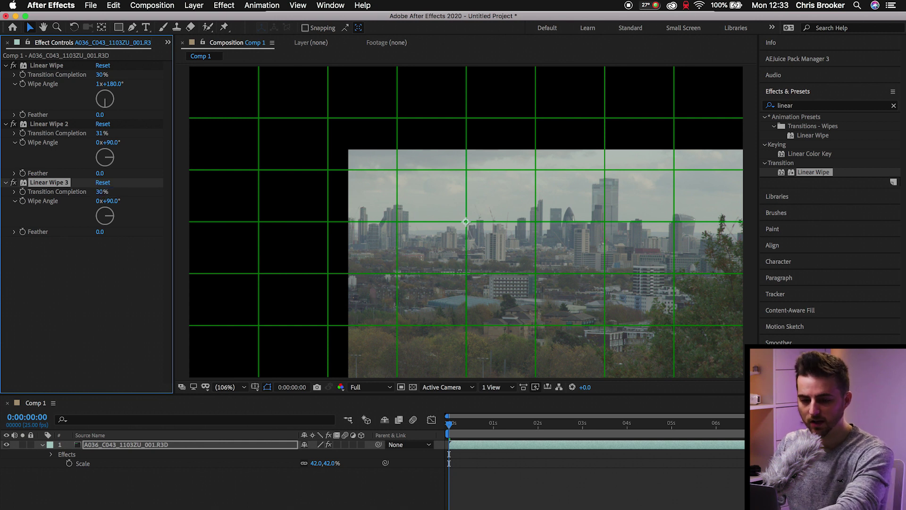
{"action": "left_click_drag", "start_coordinate": [101, 202], "coordinate": [33, 222]}
- Add Linear Wipe 4 with 28% completion and a 1x+1° wipe angle to crop the bottom
{"action": "left_click_drag", "start_coordinate": [824, 175], "coordinate": [1, 277]}
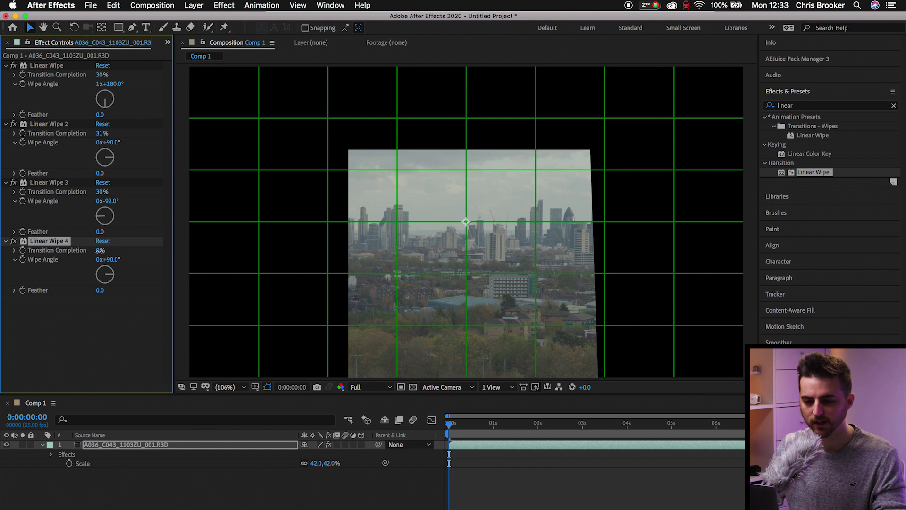
{"action": "left_click_drag", "start_coordinate": [100, 250], "coordinate": [162, 261]}
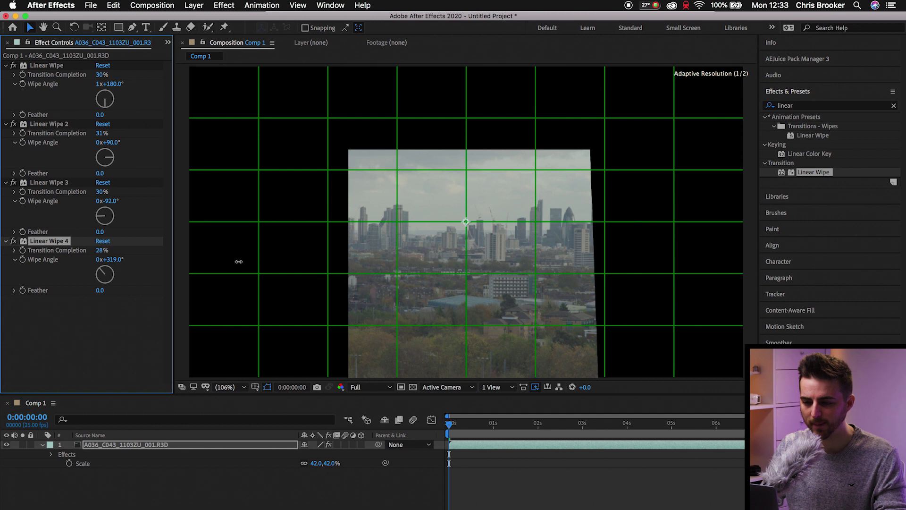
{"action": "left_click_drag", "start_coordinate": [239, 262], "coordinate": [264, 263]}
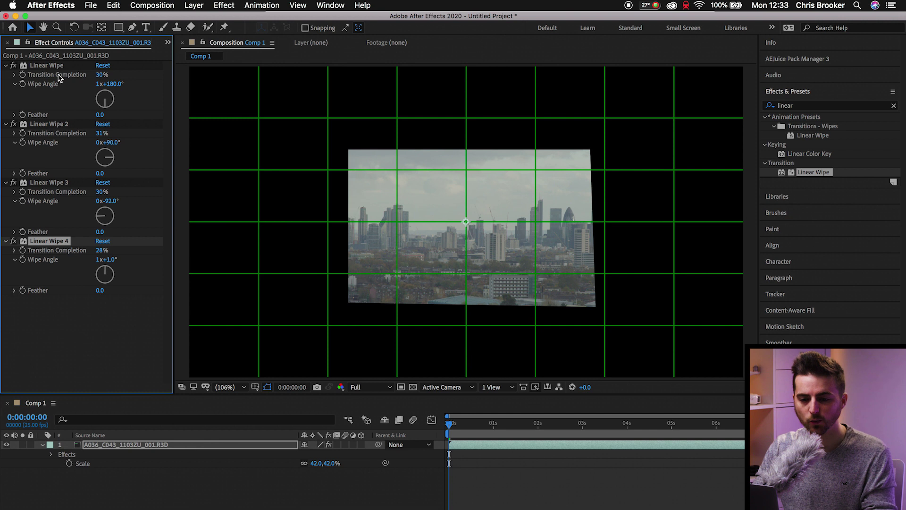
- Rename the first Linear Wipe in Effect Controls to 'Crop Left' from its context menu
{"action": "left_click", "coordinate": [60, 66]}
{"action": "right_click", "coordinate": [51, 69]}
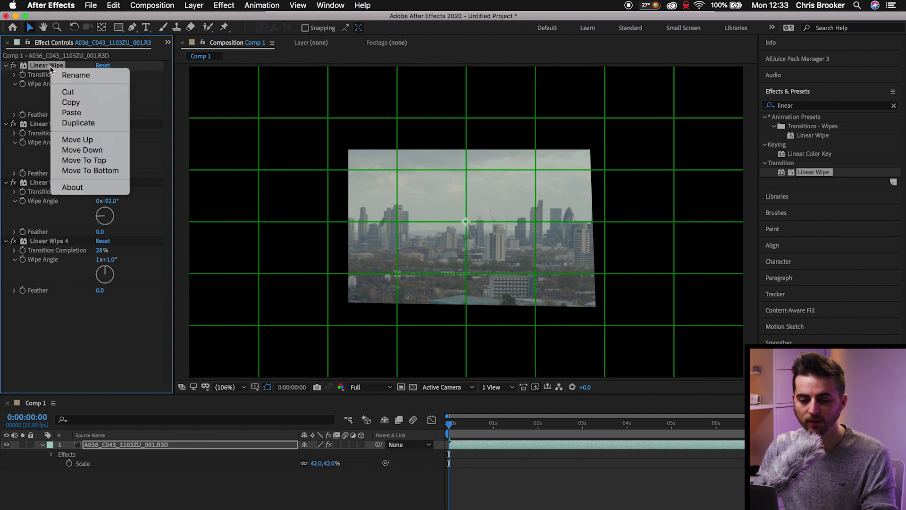
{"action": "left_click", "coordinate": [77, 81]}
{"action": "type", "text": "Crop Left"}
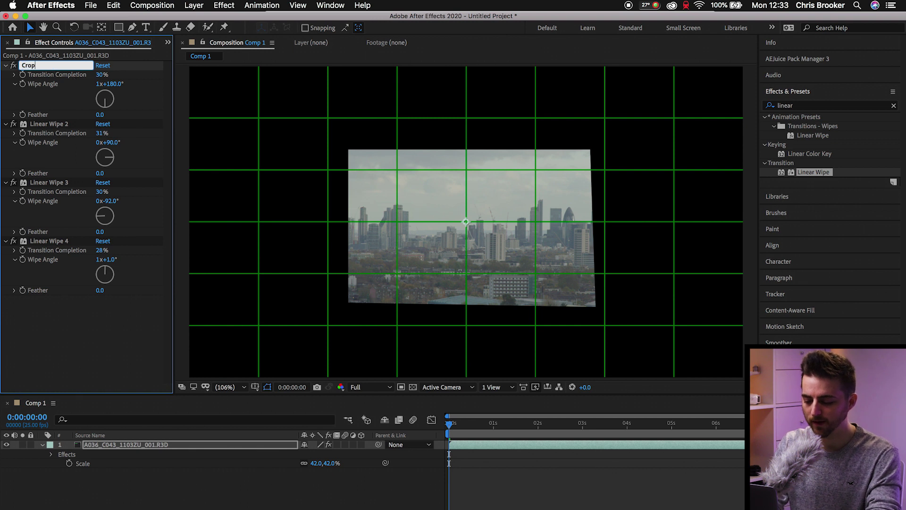